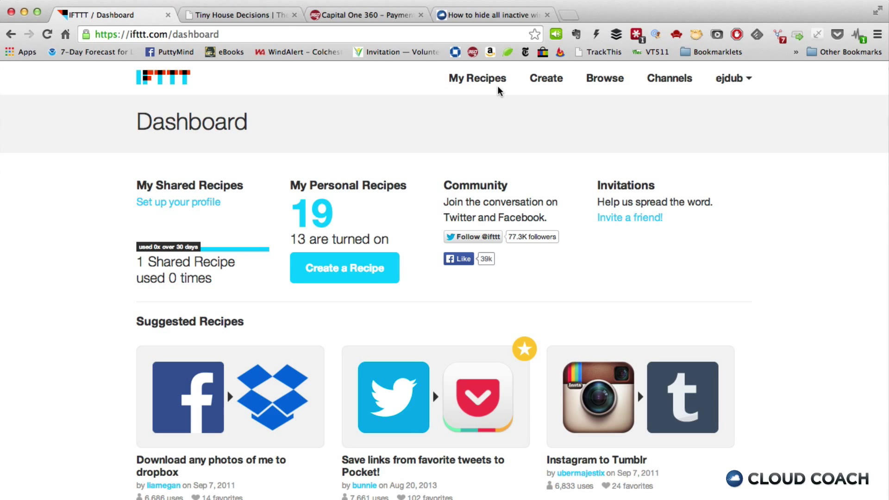
Open My Recipes and check the 'morristown' keyword in the first RSS-to-SMS recipe.
left_click(491, 80)
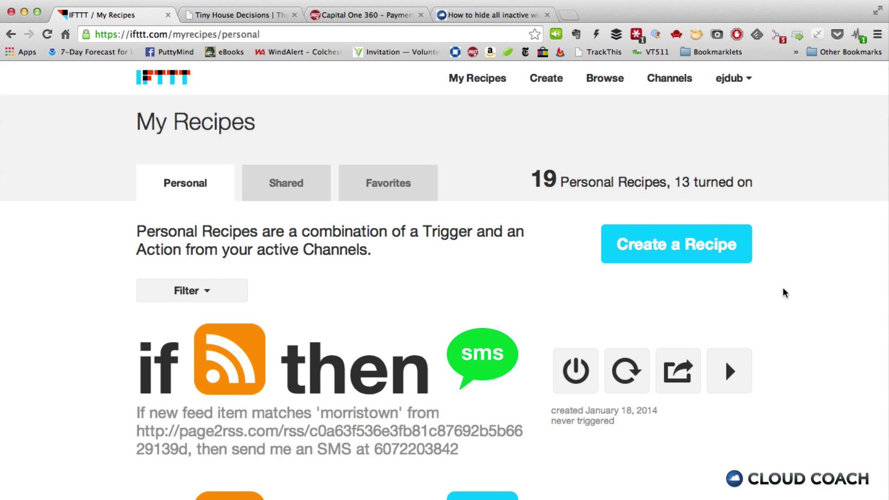
scroll(748, 327, "down", 3)
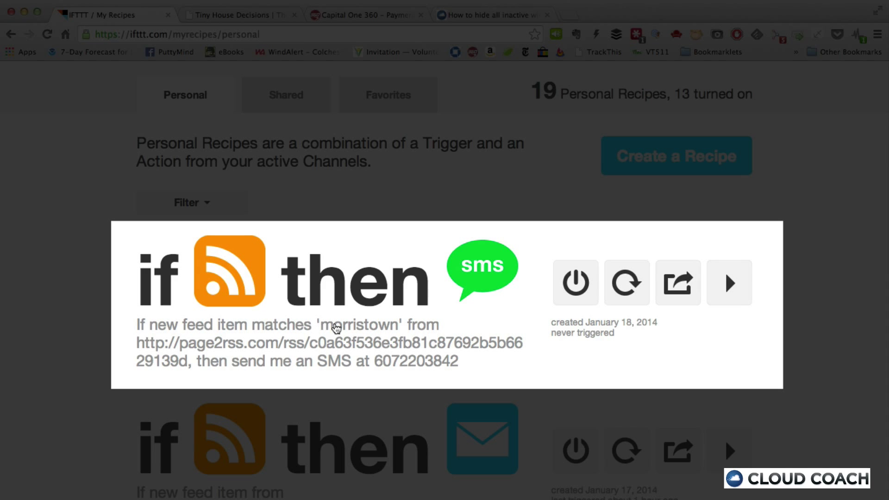
left_click_drag(320, 325, 397, 325)
left_click(393, 354)
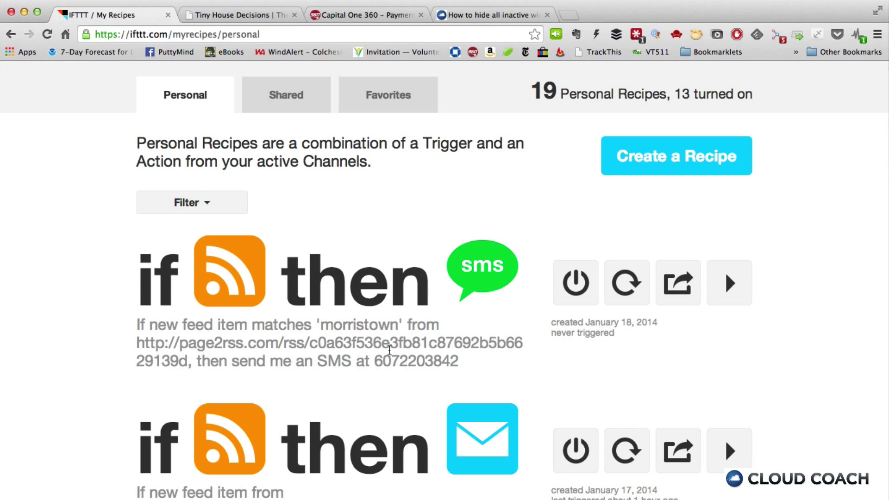
scroll(389, 354, "down", 5)
scroll(391, 355, "down", 7)
scroll(390, 356, "down", 5)
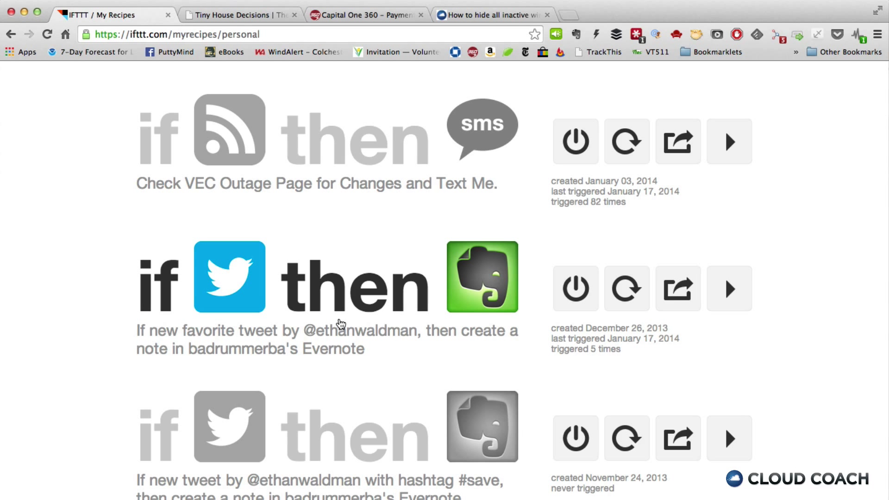
scroll(391, 307, "down", 2)
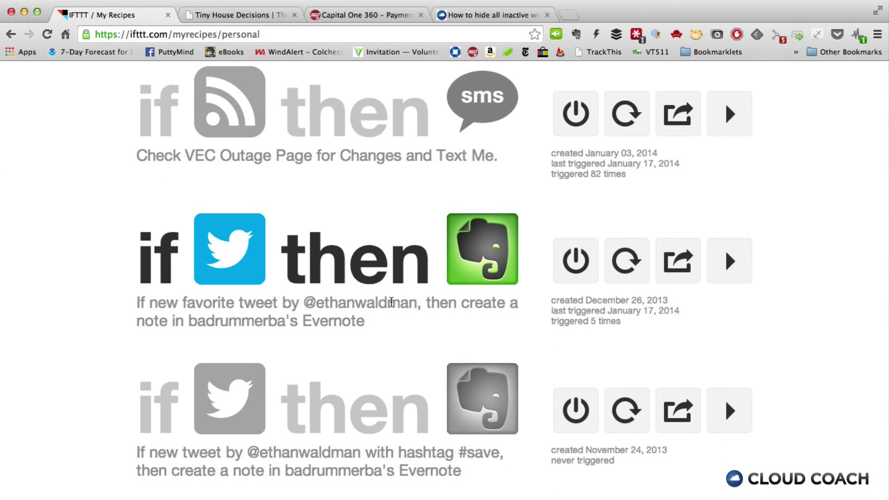
scroll(391, 302, "up", 2)
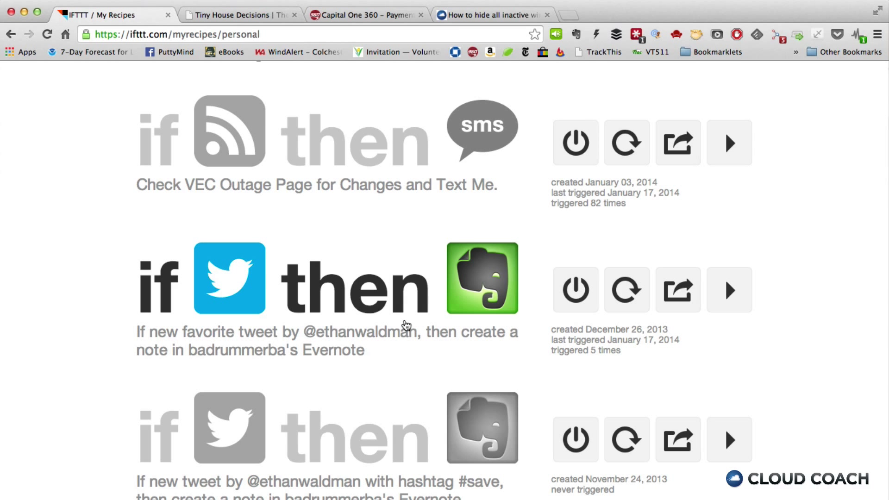
scroll(406, 326, "down", 5)
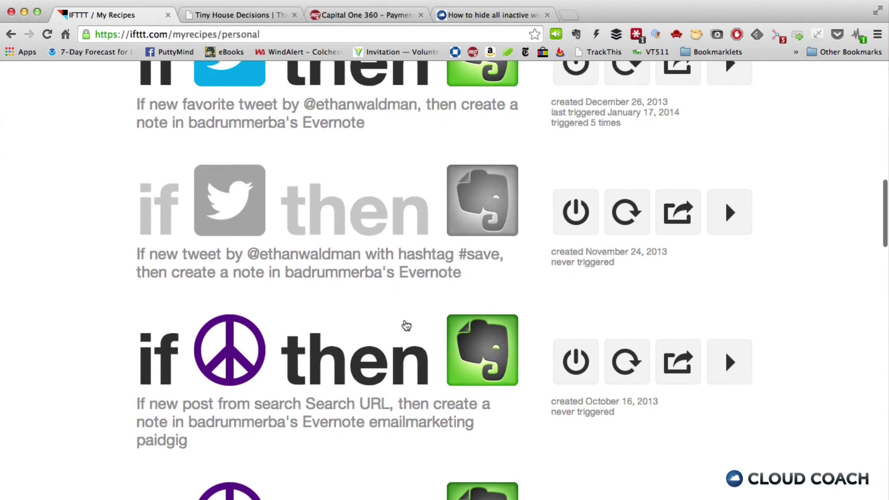
scroll(406, 324, "up", 1)
scroll(402, 329, "up", 1)
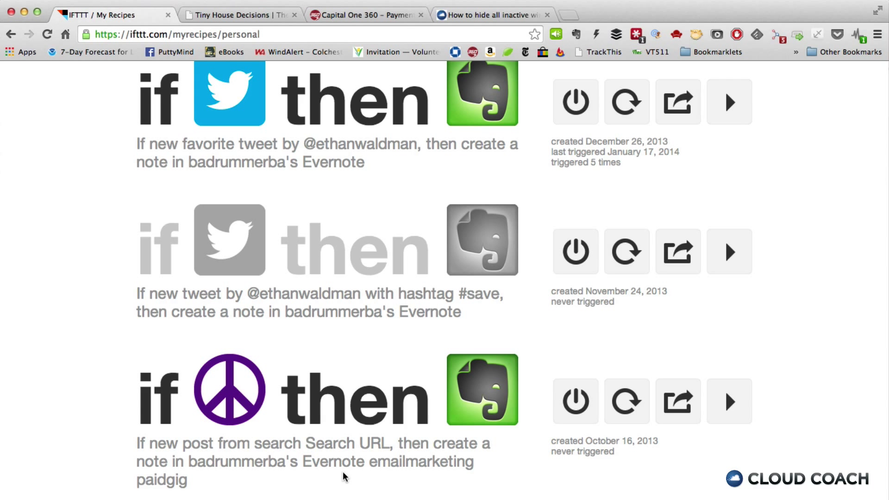
scroll(344, 477, "down", 5)
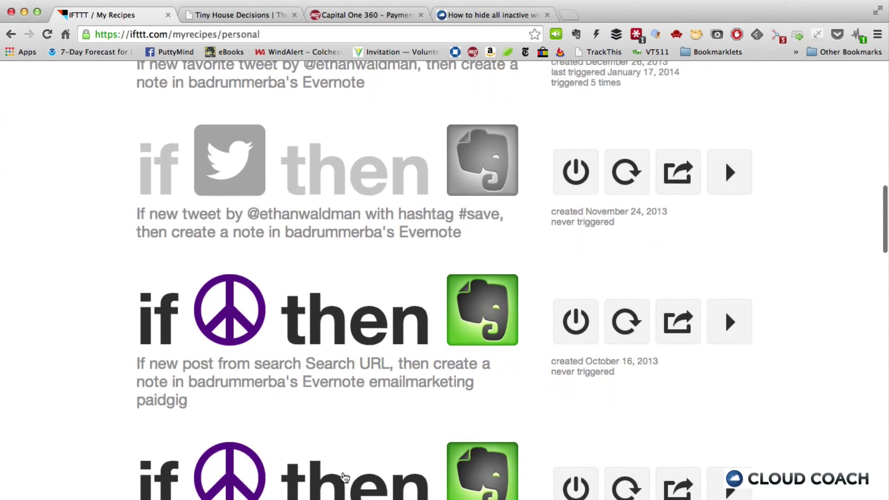
scroll(411, 483, "down", 3)
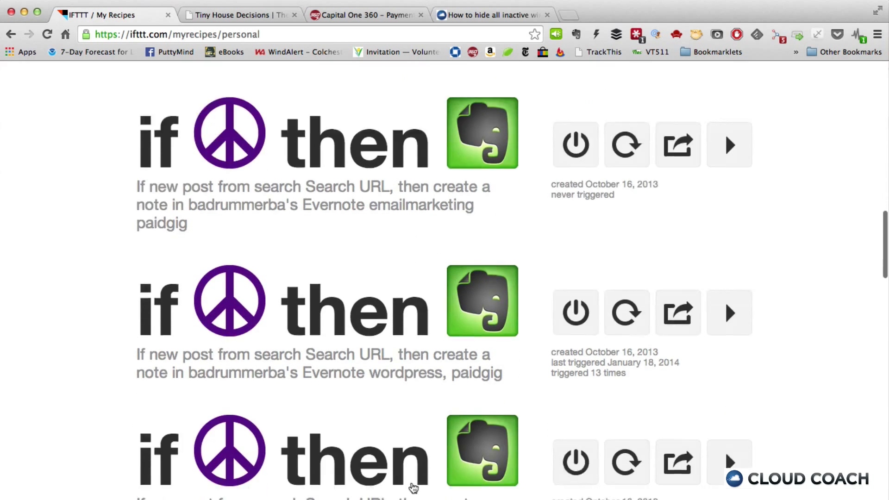
scroll(412, 482, "up", 1)
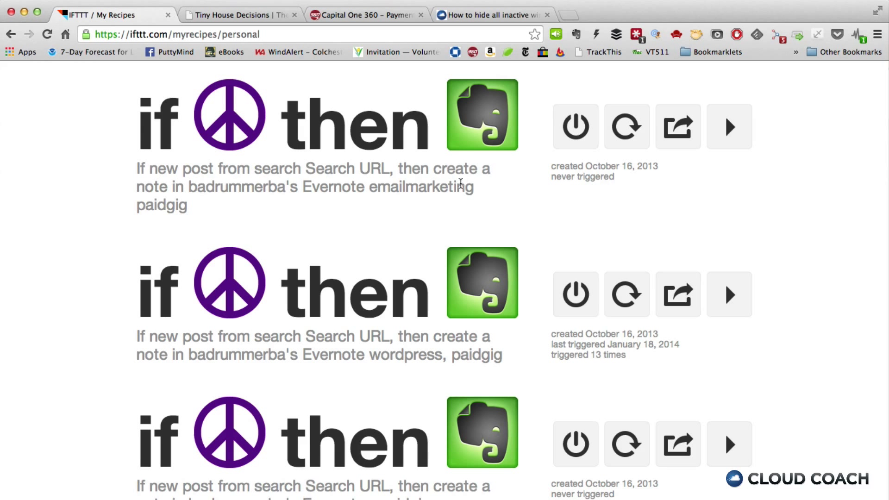
scroll(456, 221, "up", 3)
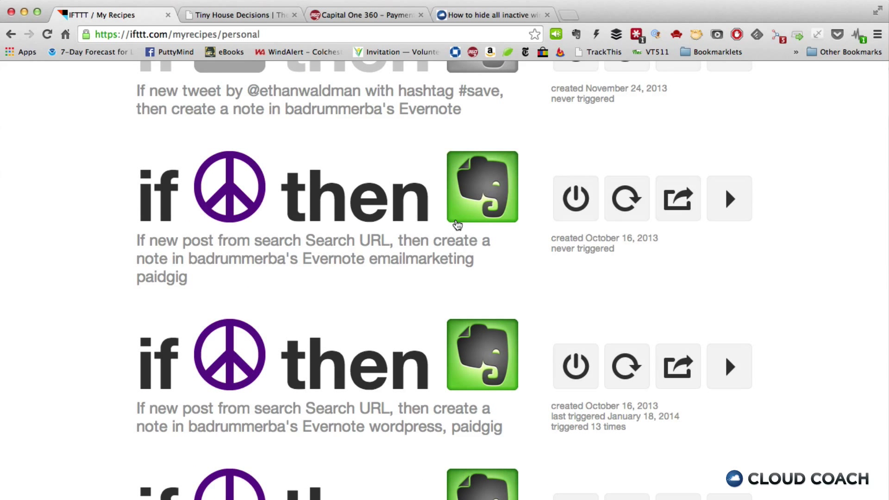
scroll(458, 225, "up", 15)
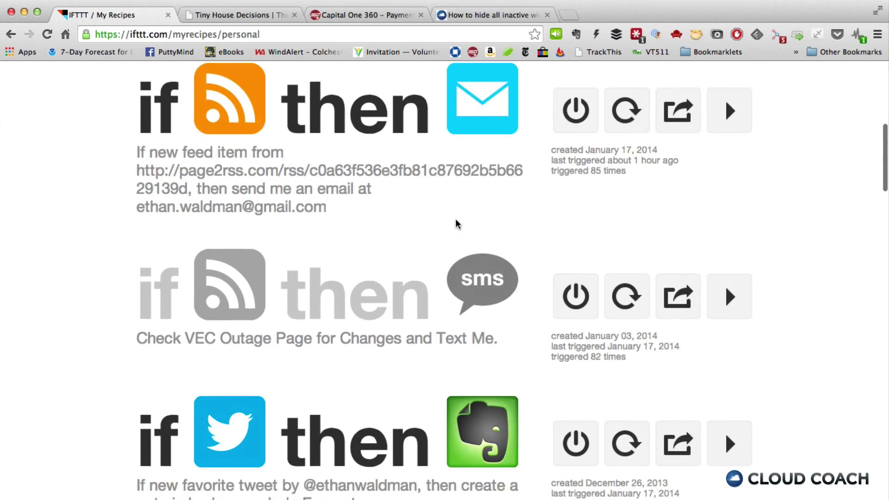
scroll(456, 220, "up", 5)
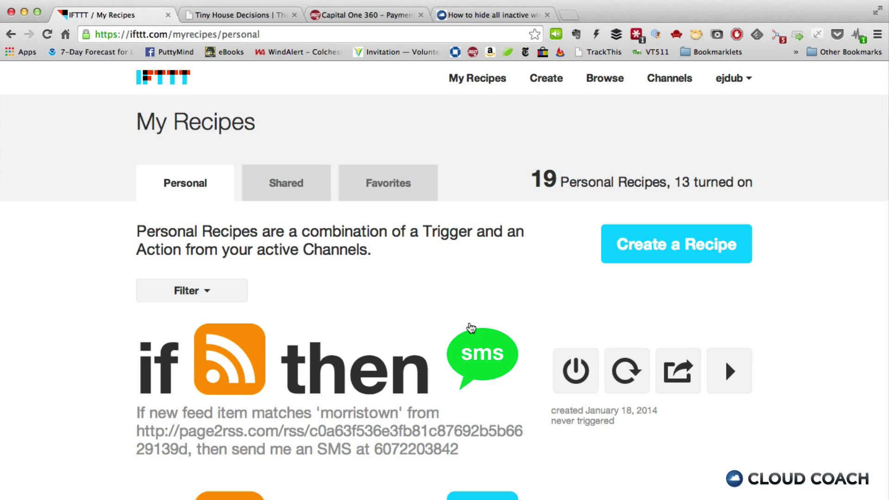
scroll(445, 333, "down", 3)
scroll(446, 333, "up", 1)
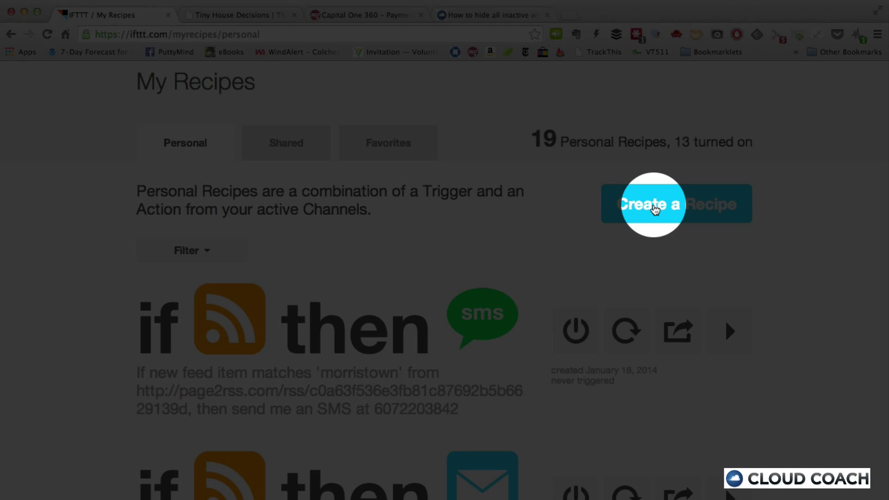
Create a new recipe and pick Twitter as the 'this' trigger channel.
left_click(655, 206)
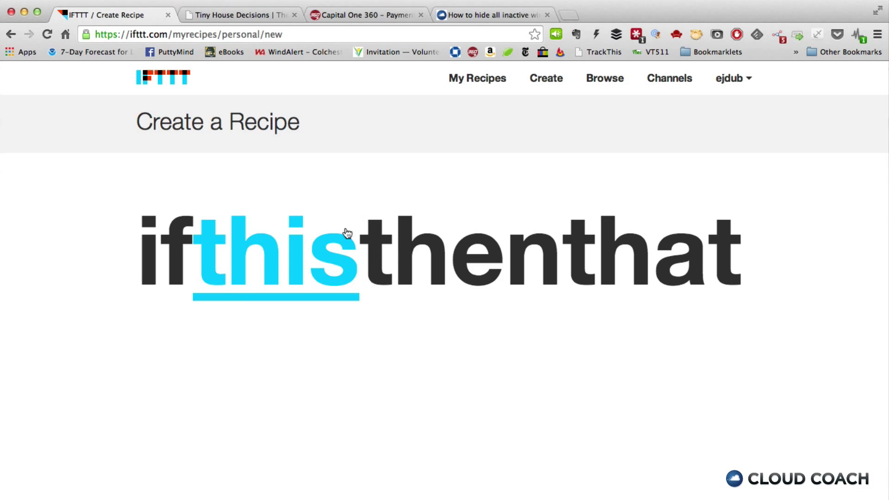
left_click(270, 252)
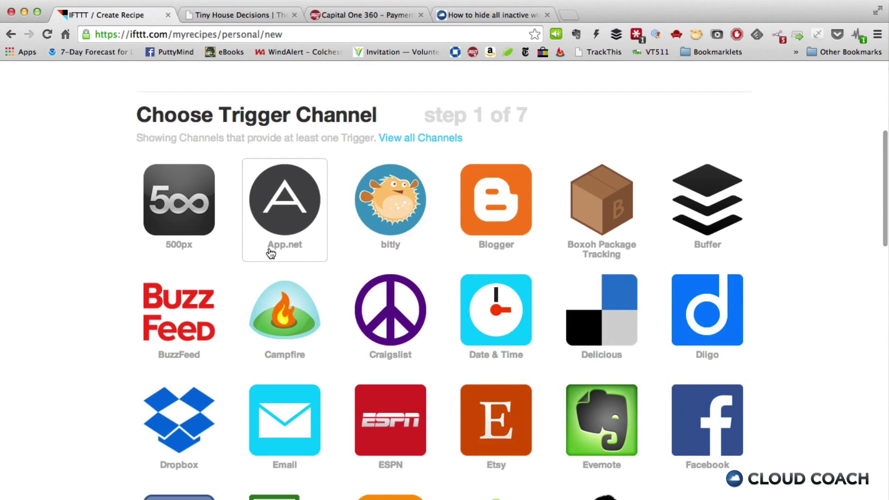
scroll(20, 301, "down", 3)
scroll(20, 301, "down", 15)
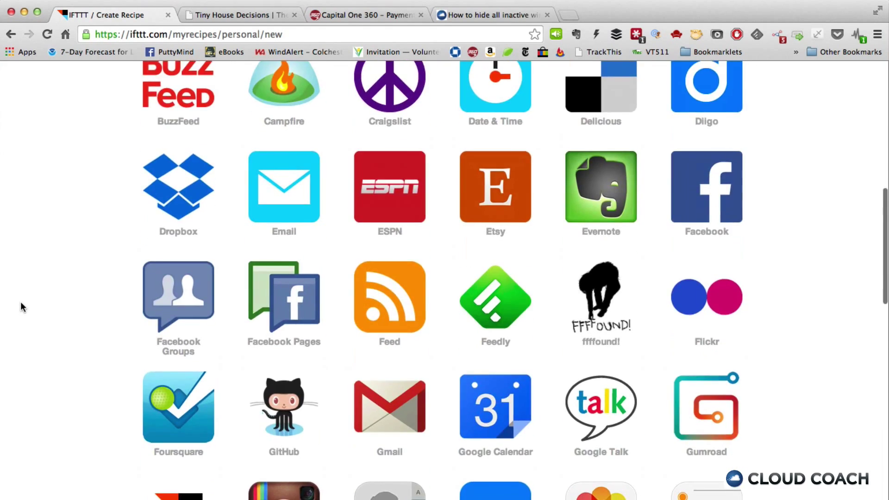
scroll(21, 301, "down", 5)
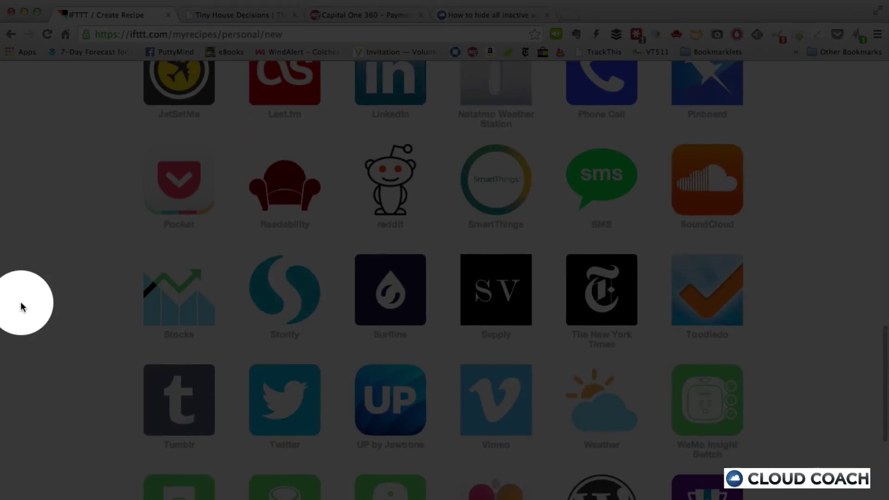
scroll(268, 306, "down", 4)
left_click(277, 172)
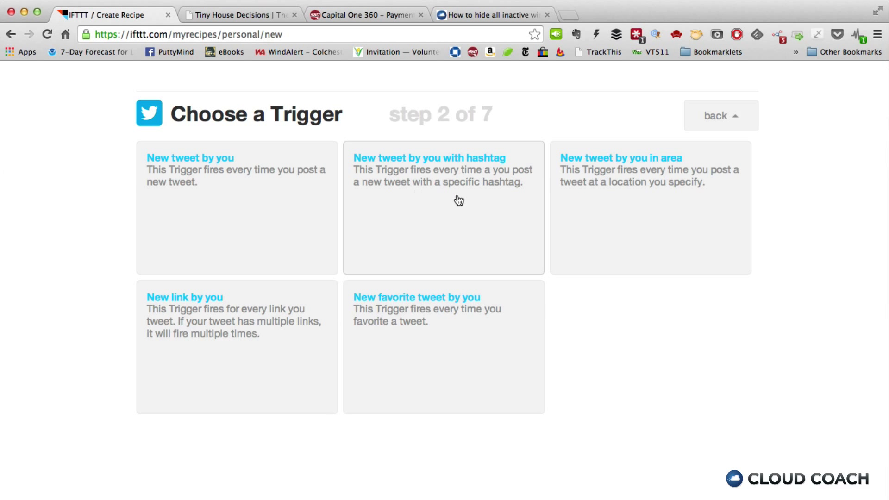
Create a 'New tweet by you with hashtag' trigger for the hashtag #quote.
left_click(437, 202)
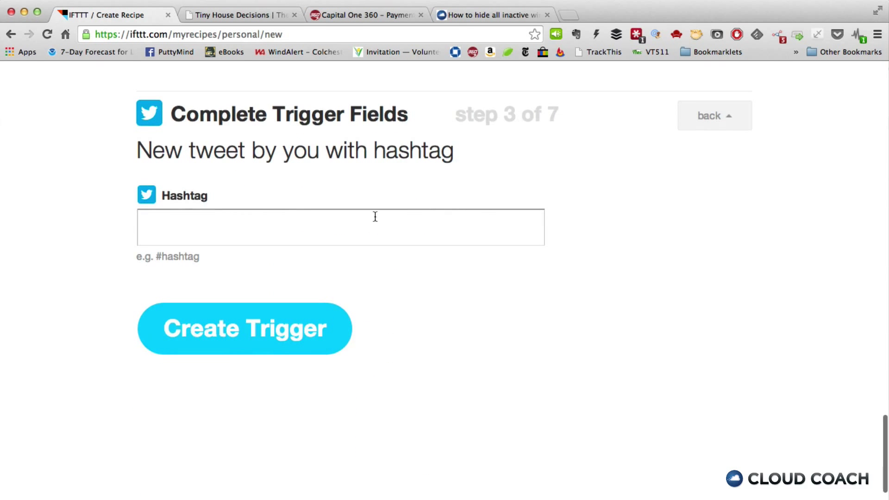
left_click(290, 226)
type("#quote")
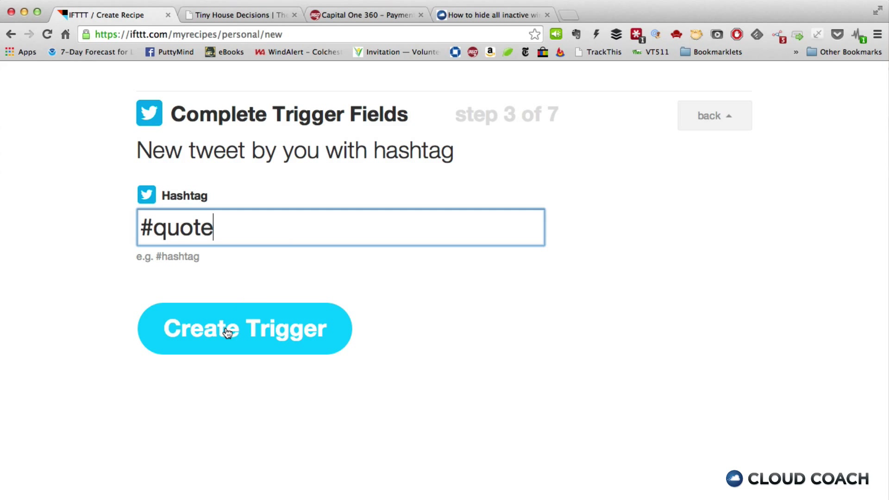
left_click(227, 332)
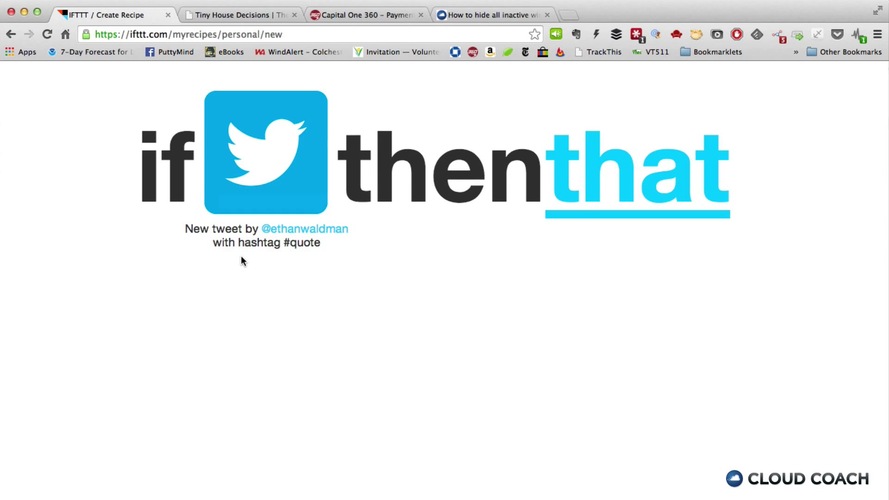
Pick Evernote from the action channel grid for 'that'.
left_click(613, 192)
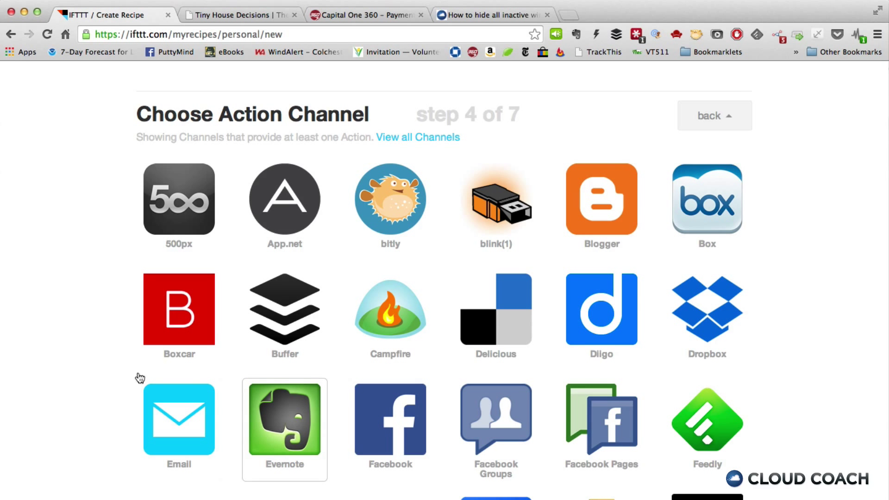
scroll(105, 348, "down", 3)
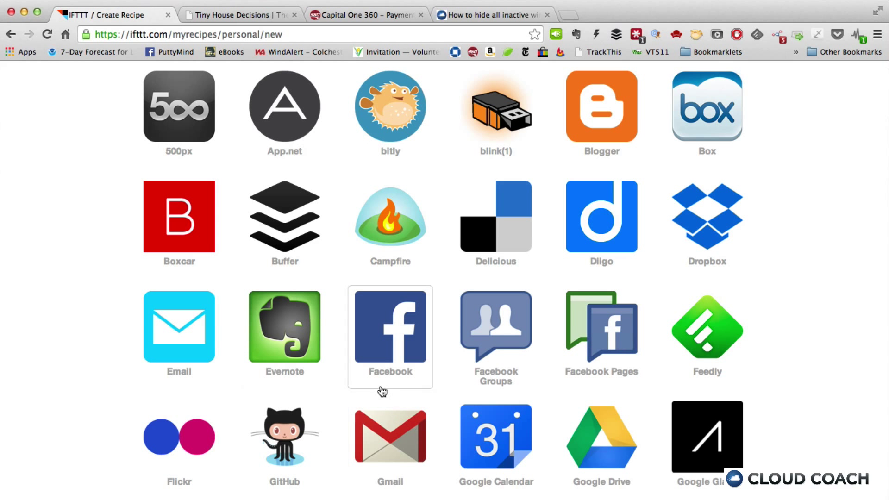
left_click(298, 327)
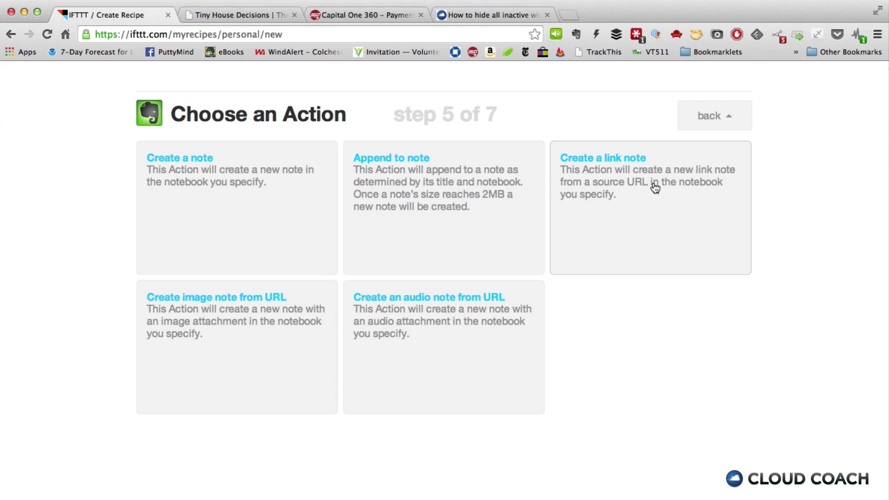
Choose the Create a note action and delete the 'via Twitter' line from the body.
left_click(228, 189)
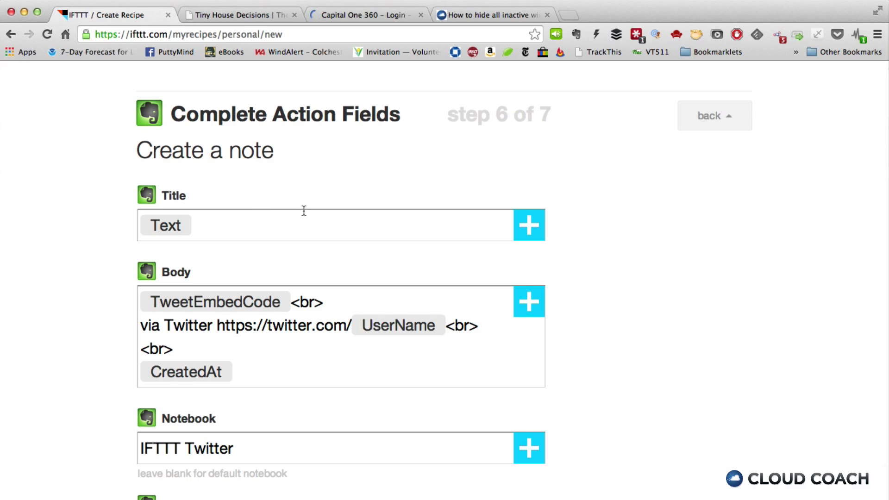
scroll(304, 210, "down", 2)
scroll(310, 242, "down", 1)
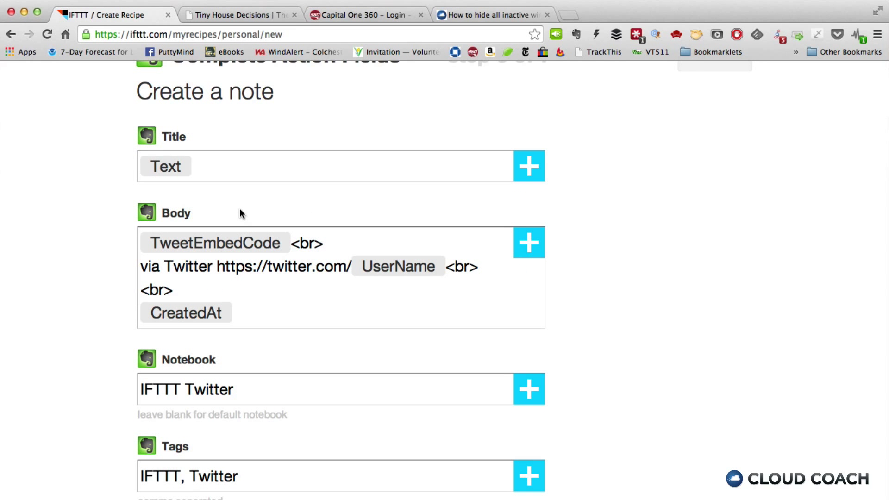
left_click(209, 170)
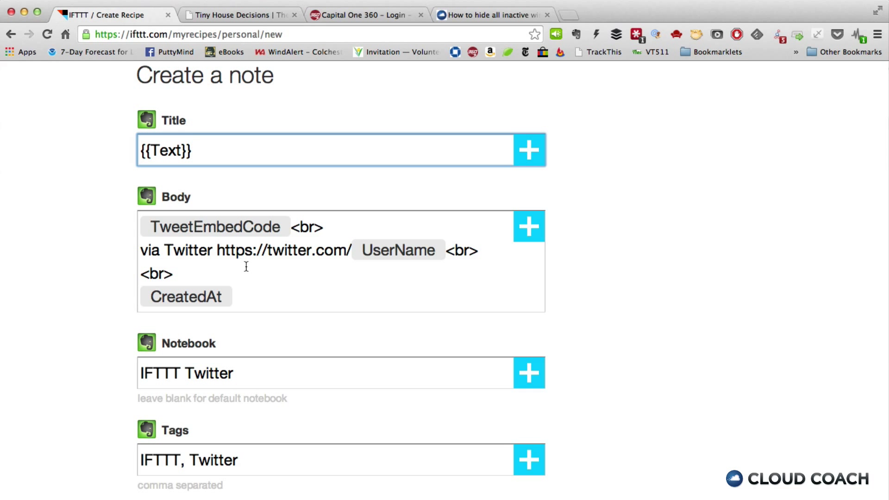
scroll(258, 284, "down", 2)
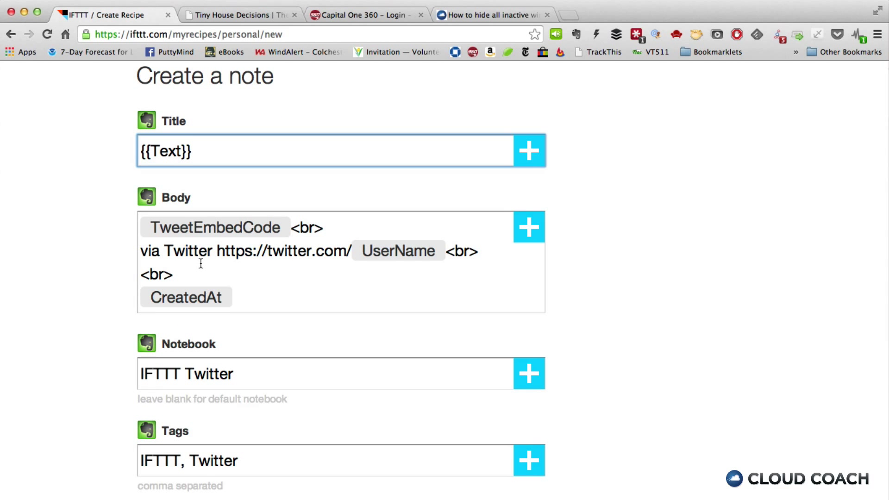
left_click_drag(194, 273, 141, 254)
key("BackSpace")
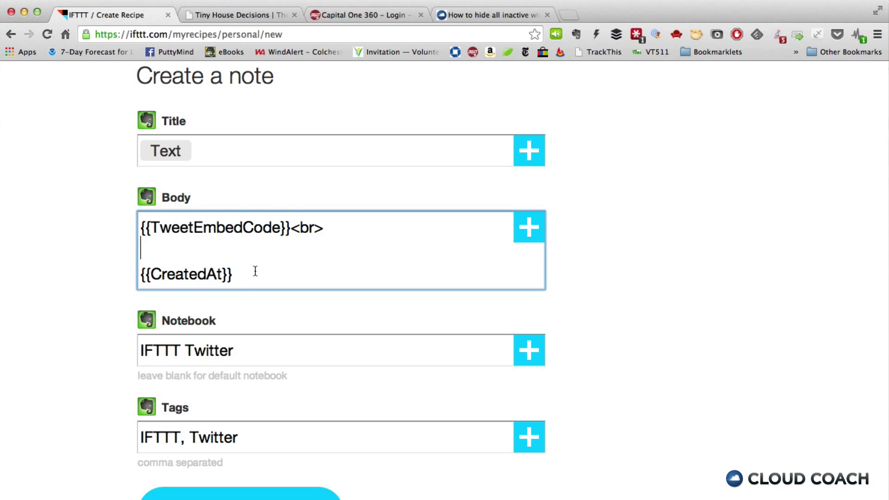
Add blank lines at the top of the note body and insert the TextNoHashtag ingredient.
key("Up")
key("Return")
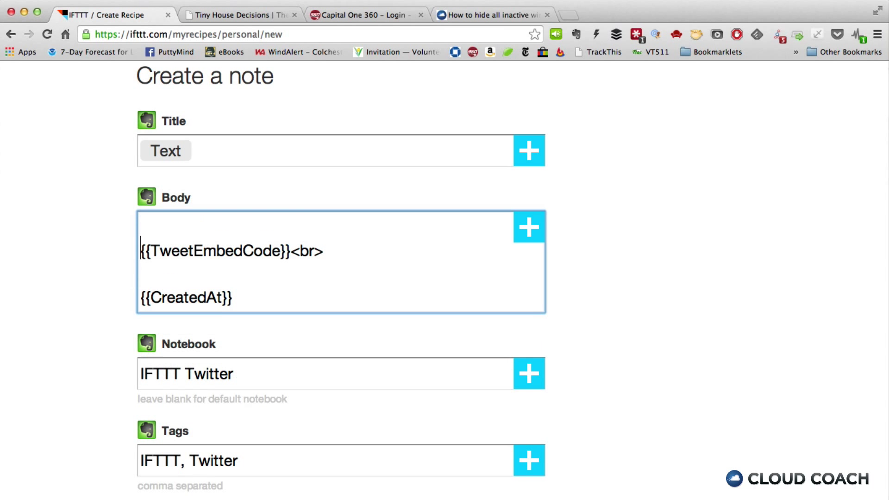
key("Up")
key("Return")
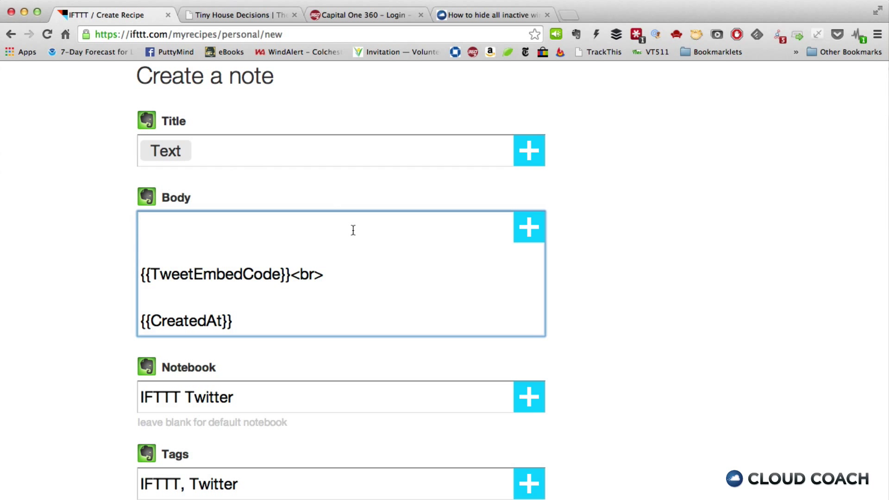
left_click(527, 229)
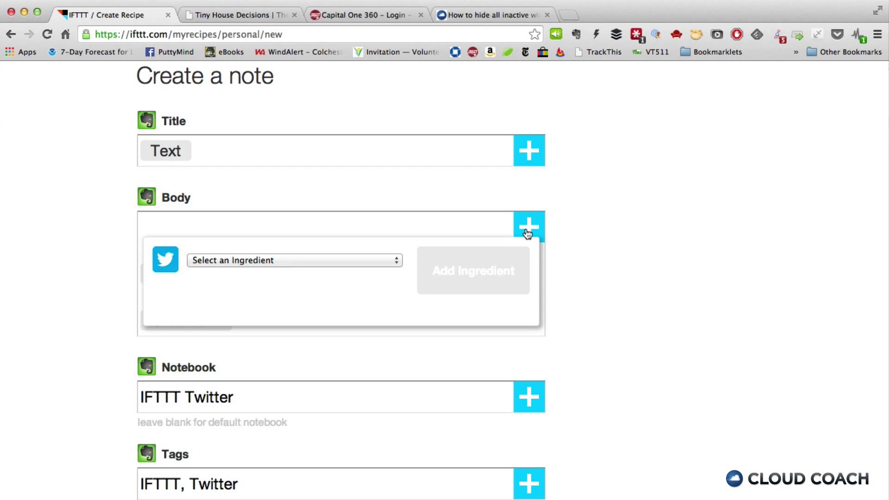
left_click(307, 257)
left_click(303, 282)
left_click(468, 267)
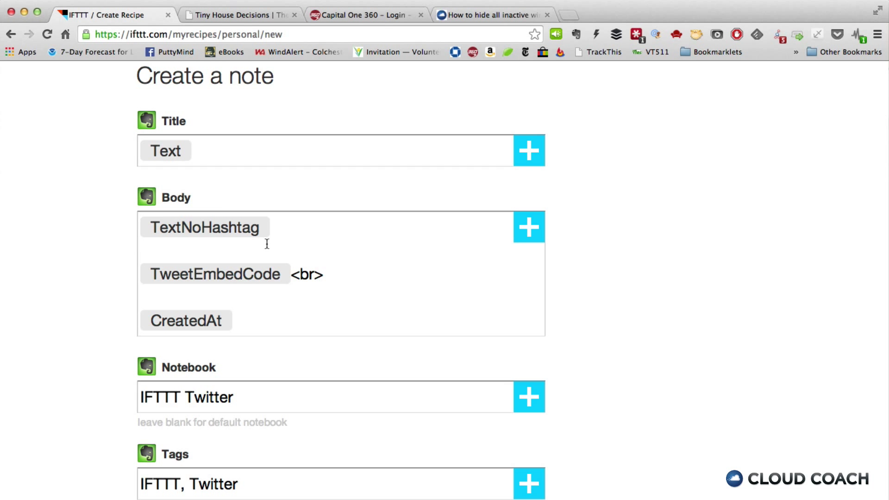
Change the note title ingredient from Text to TextNoHashtag.
left_click(224, 162)
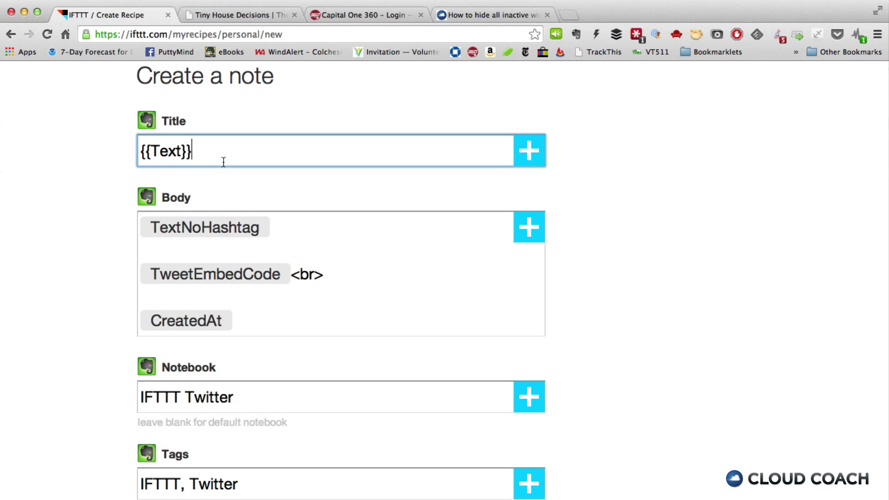
left_click(183, 151)
type("NoHashtag")
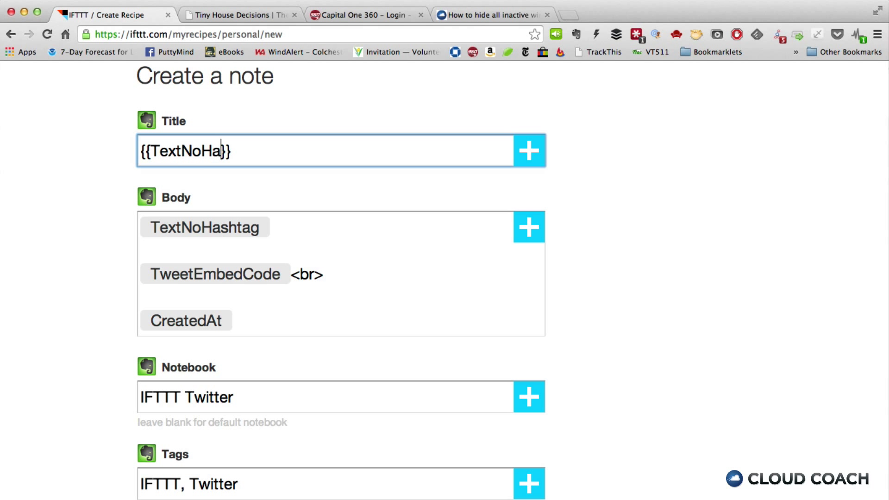
Replace the Twitter tag so the note tags read 'IFTTT, quote'.
scroll(197, 225, "down", 3)
left_click(264, 414)
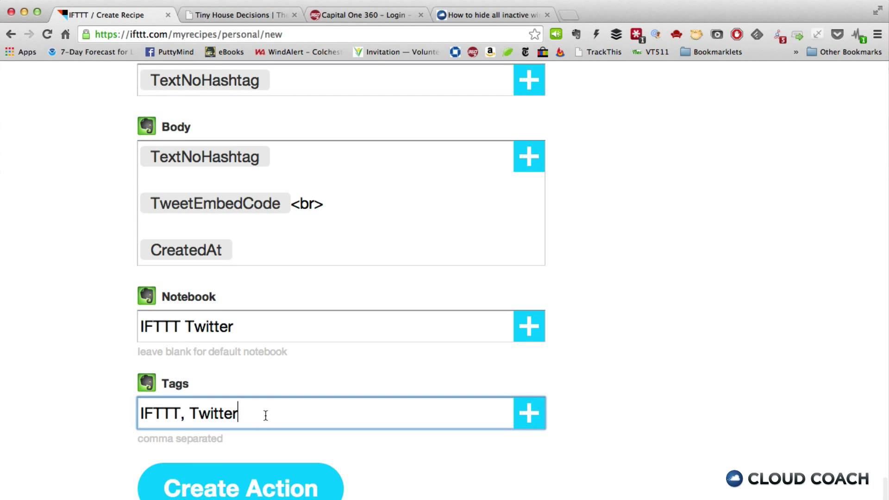
key("BackSpace")
key("BackSpace")
key("BackSpace")
key("BackSpace")
key("BackSpace")
key("BackSpace")
key("BackSpace")
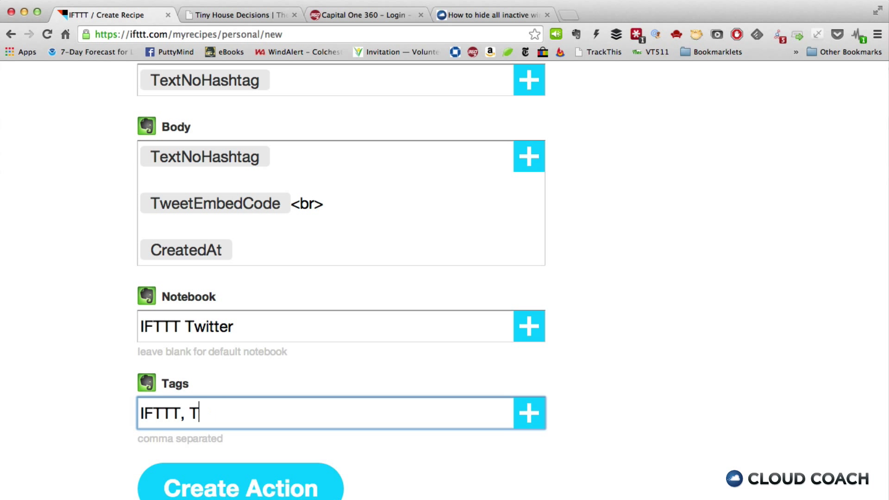
type("quote")
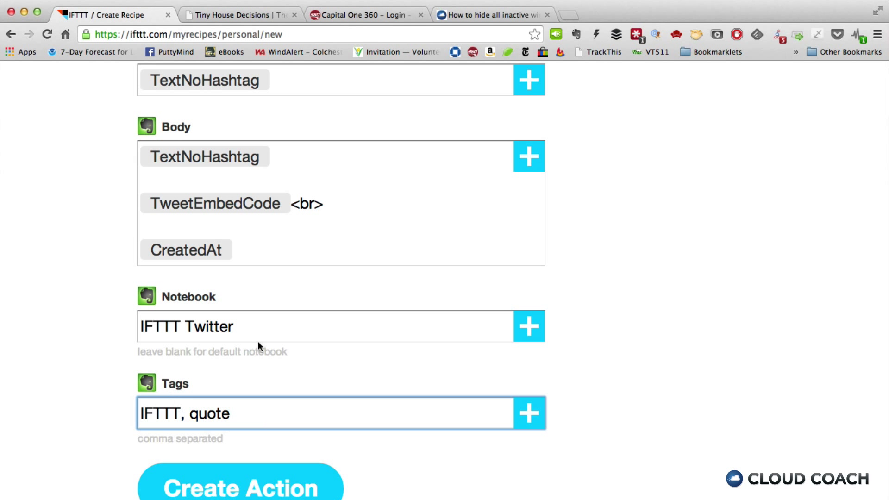
Clear the 'IFTTT Twitter' notebook name so the default notebook is used.
left_click(206, 326)
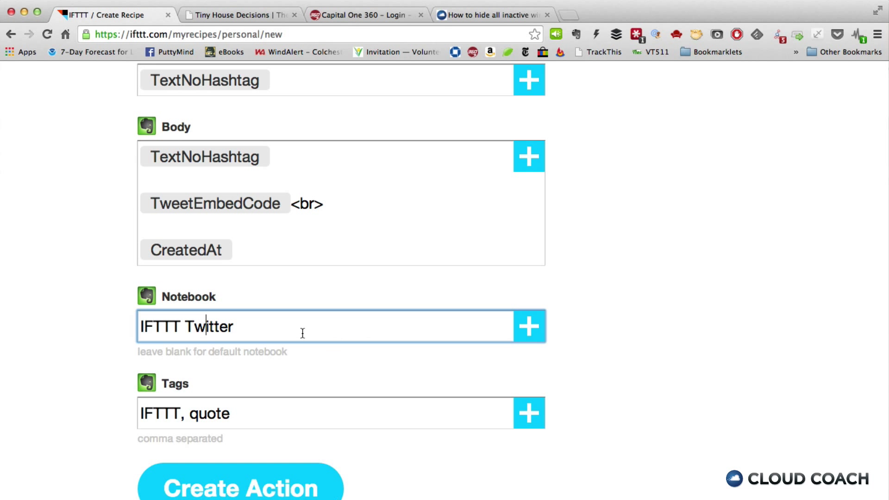
left_click_drag(262, 339, 129, 329)
key("BackSpace")
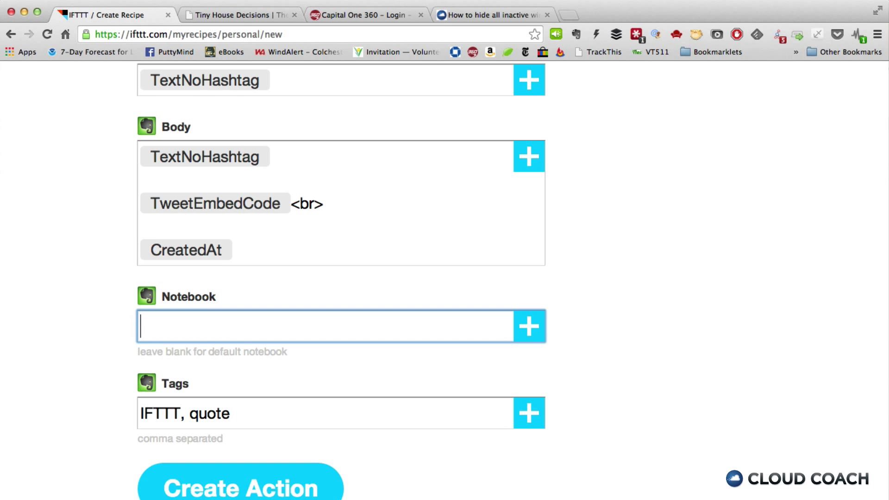
left_click(87, 311)
scroll(87, 311, "up", 2)
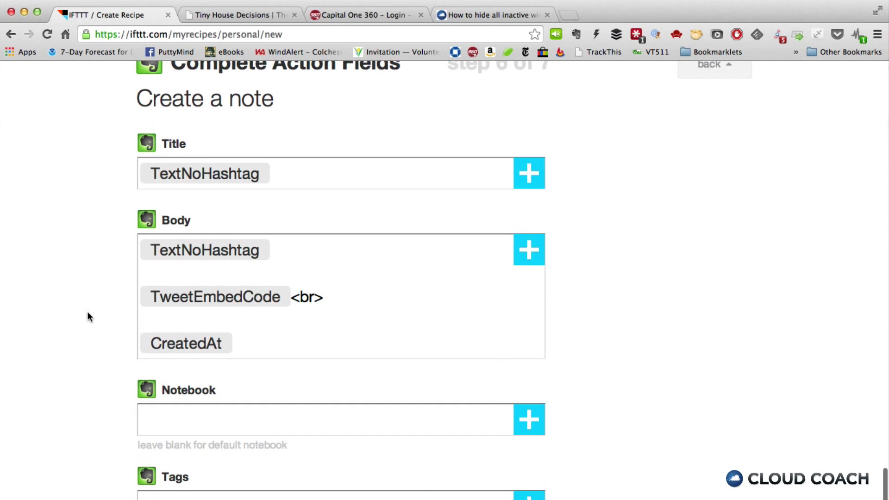
scroll(88, 313, "down", 2)
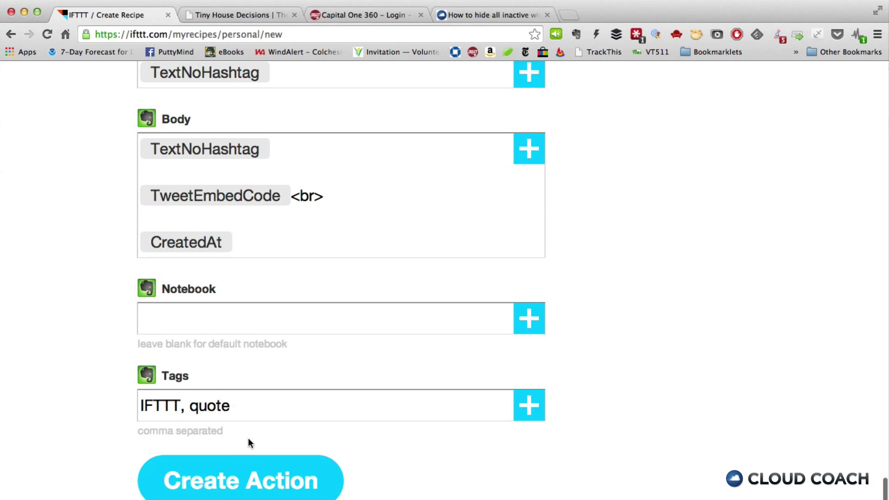
Save the note action and review the #quote trigger and create-a-note summary.
left_click(236, 472)
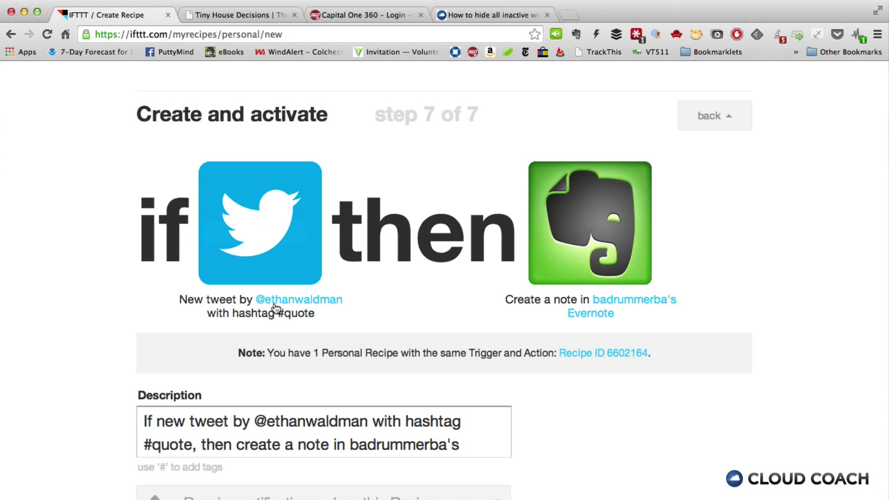
left_click_drag(278, 315, 315, 318)
left_click_drag(495, 306, 618, 309)
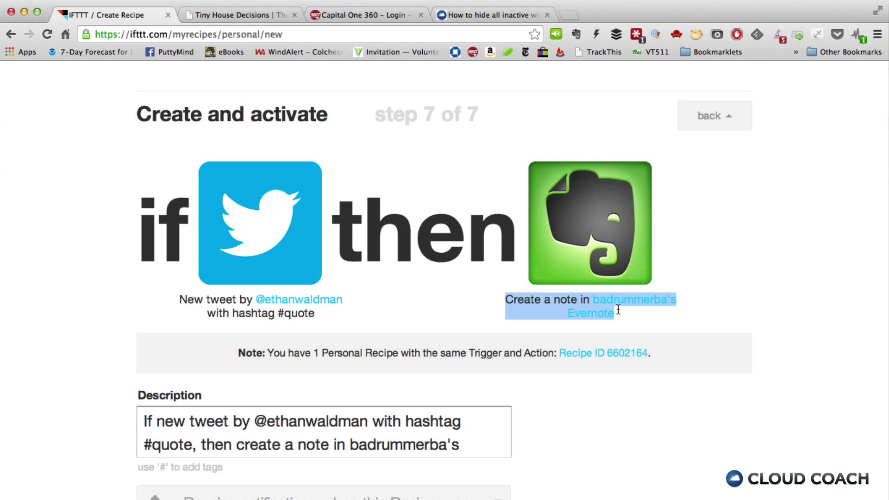
left_click(443, 357)
Check the recipe description and create the #quote-to-Evernote recipe.
scroll(363, 343, "down", 3)
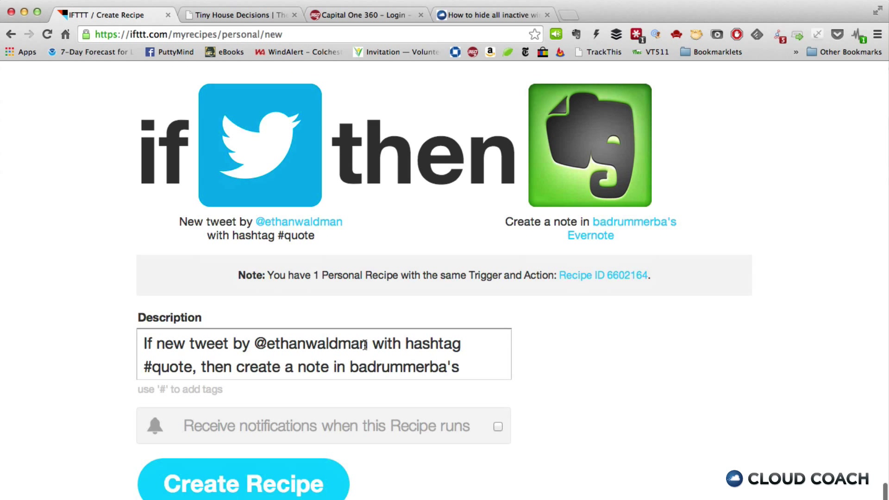
left_click(197, 365)
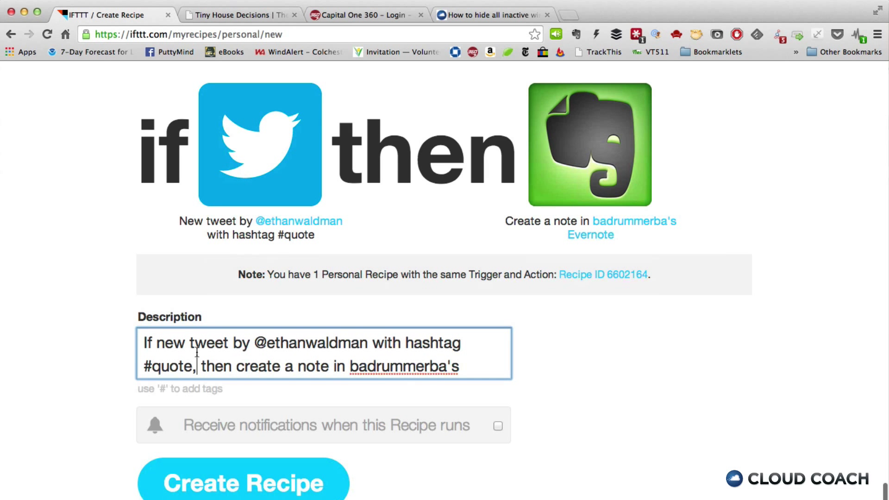
scroll(285, 357, "down", 2)
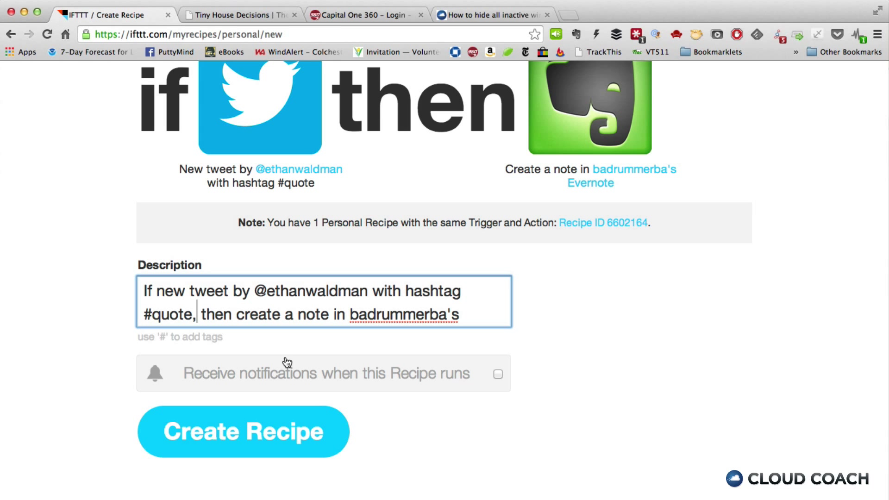
scroll(285, 309, "up", 1)
scroll(285, 308, "down", 1)
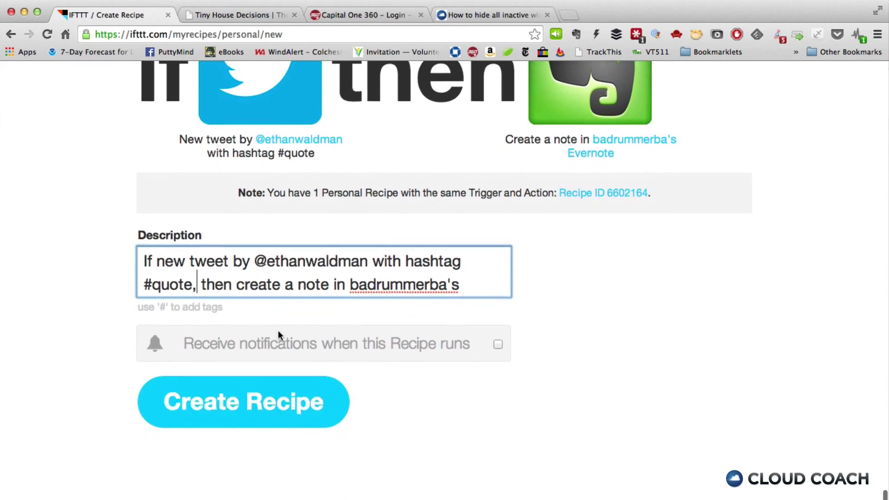
left_click(227, 418)
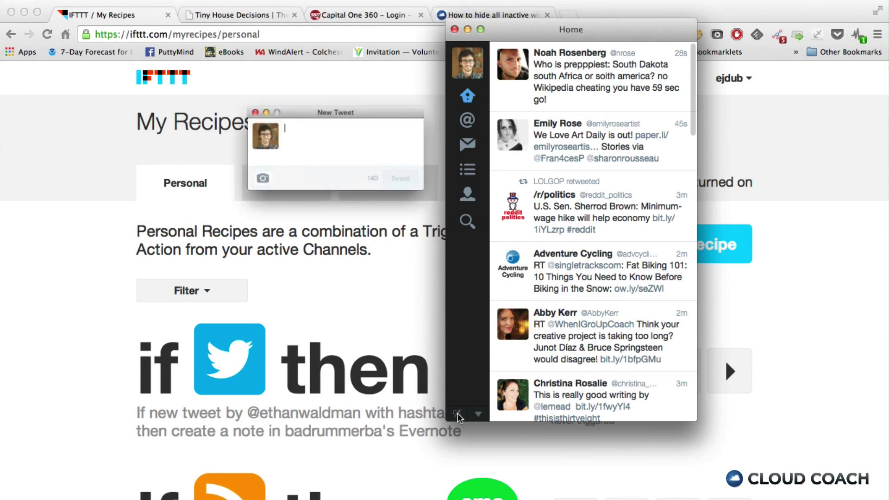
Compose a new tweet reading "The quick brown fox jumped over the lazy dogs" #quote.
left_click(457, 413)
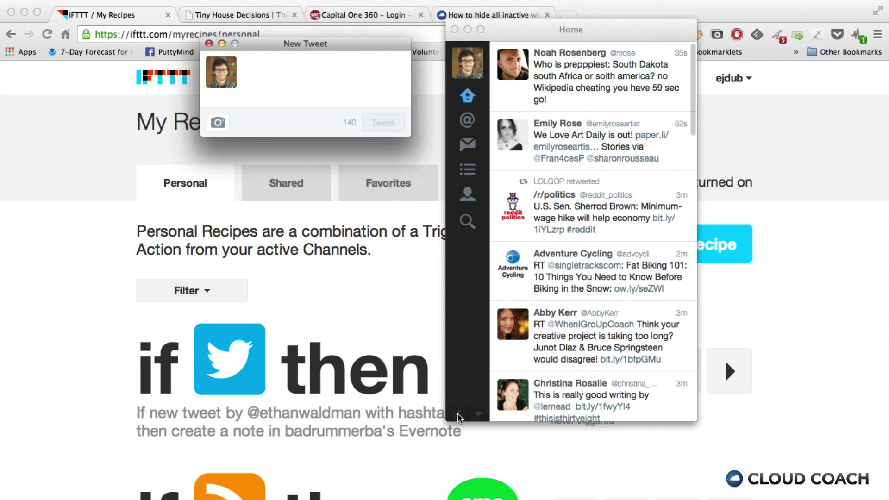
type("\"The q")
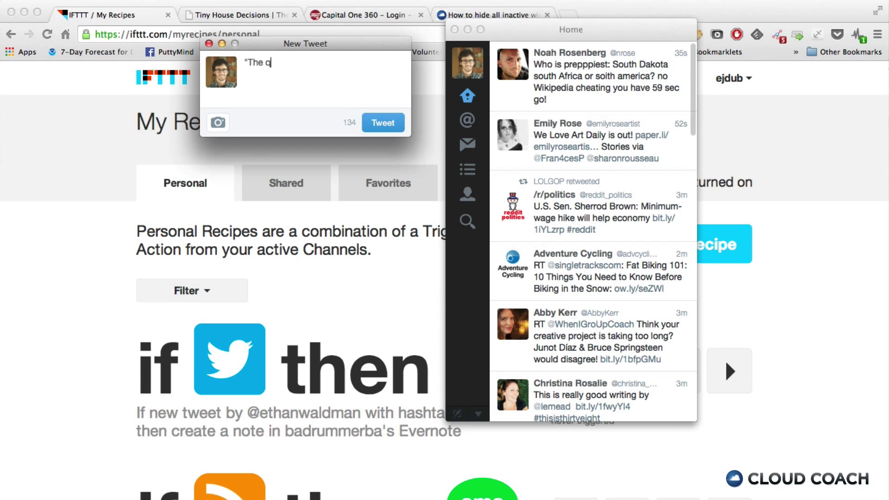
type("uick brown fox jump")
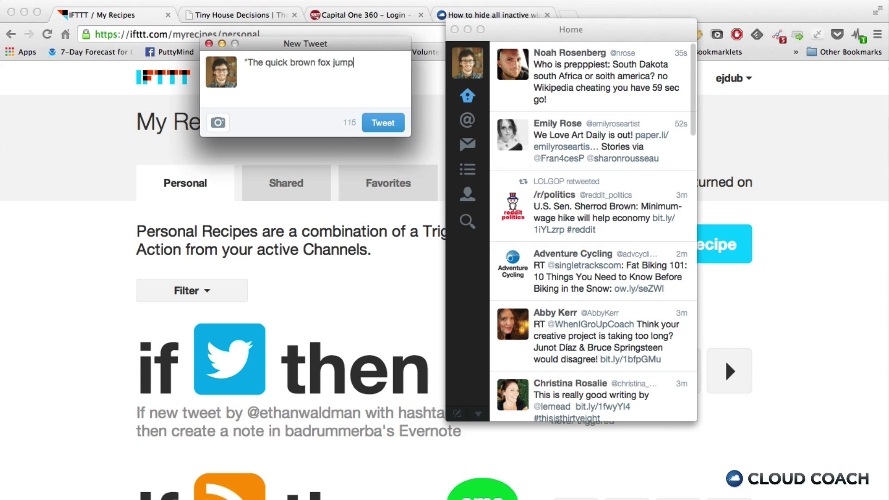
type("ed over the lazy dog")
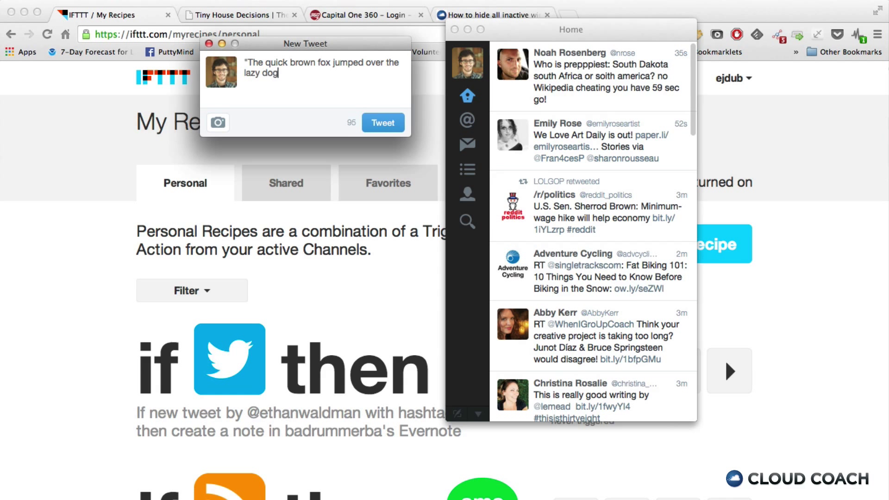
type("s\" #quote")
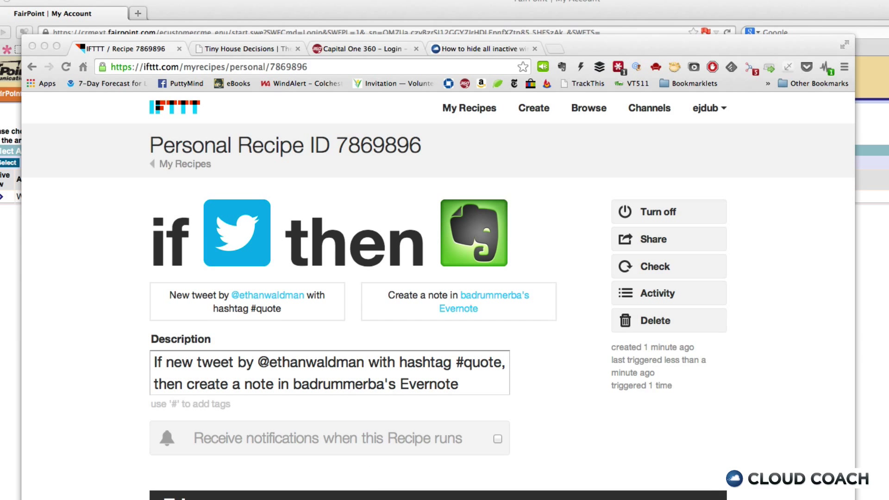
Switch from Chrome to Evernote to check the quick brown fox note.
key("super+Tab")
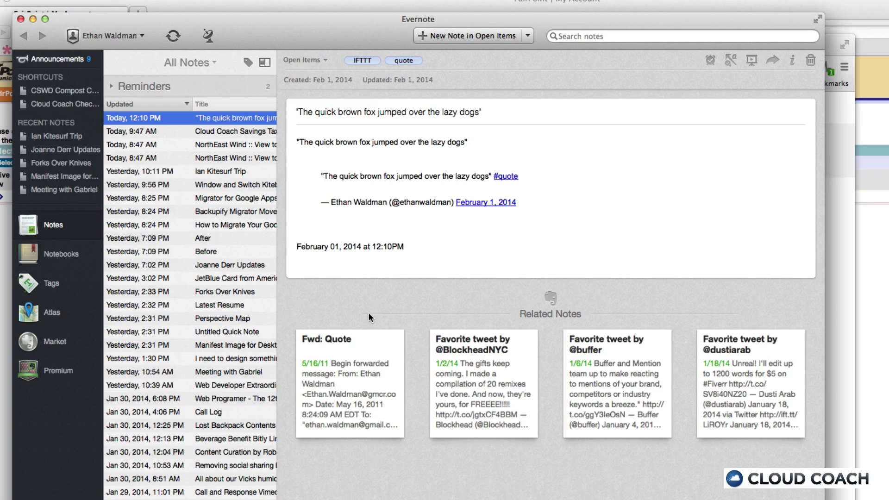
left_click_drag(302, 140, 458, 142)
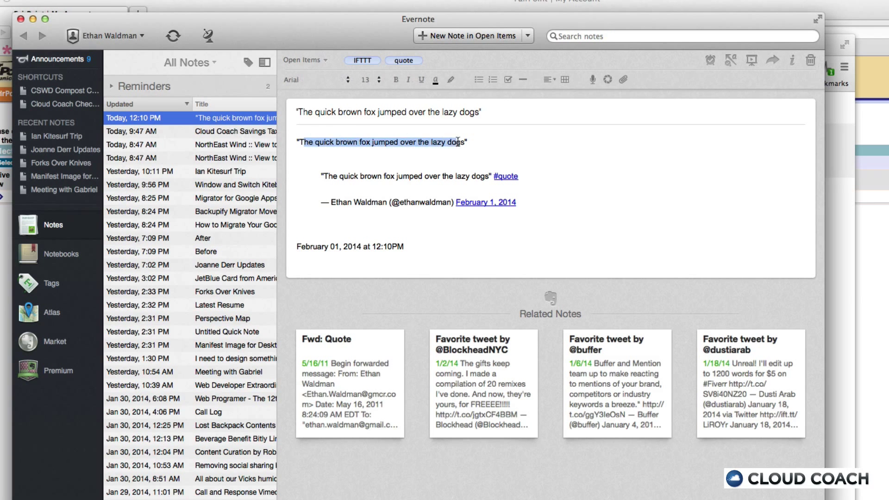
left_click_drag(324, 176, 487, 237)
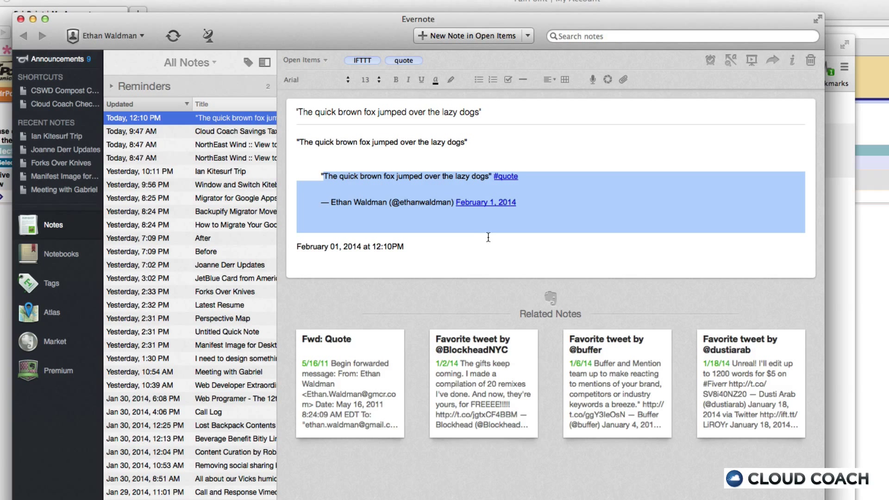
left_click_drag(431, 242, 272, 242)
left_click(514, 241)
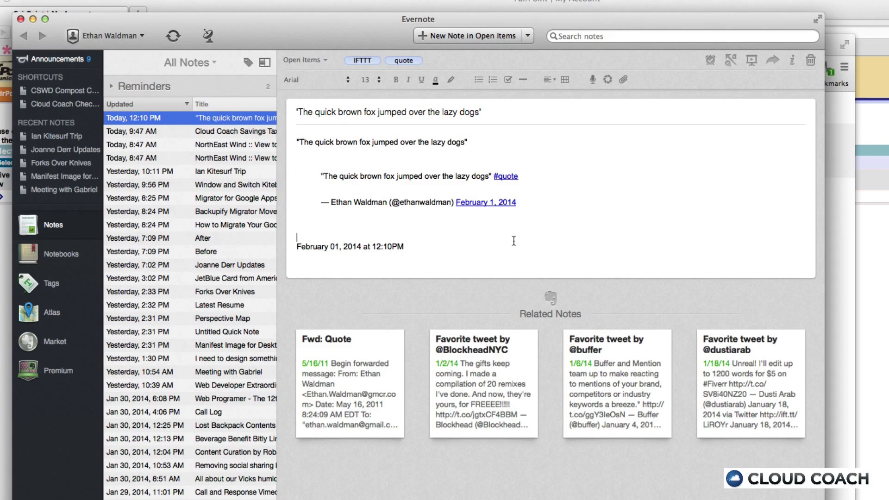